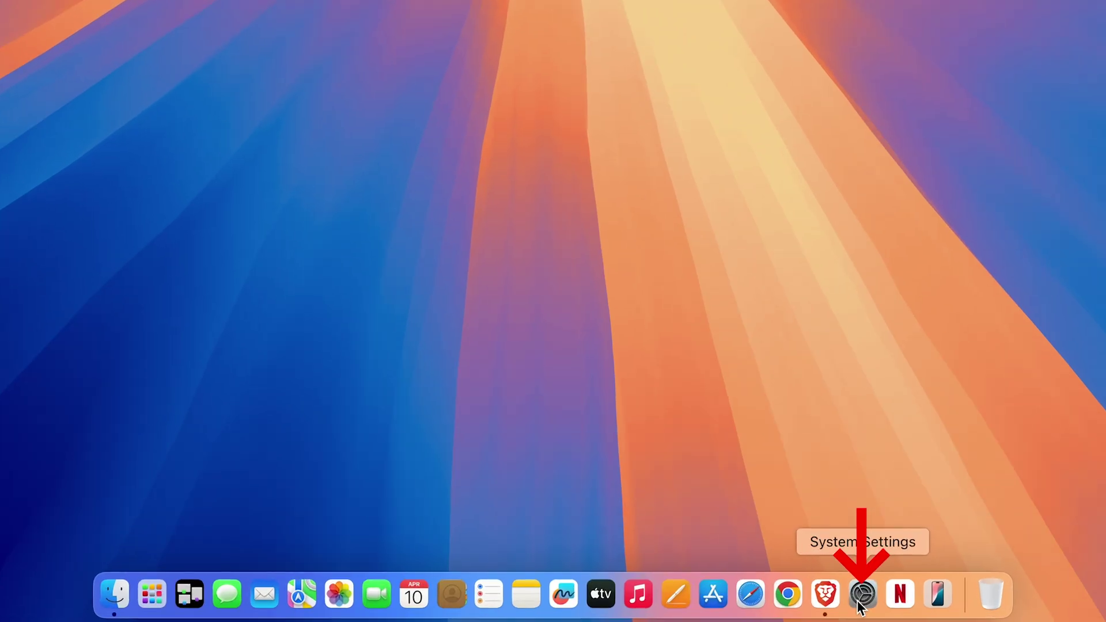
Step: Open System Settings from the Dock, showing the General pane
left_click(862, 594)
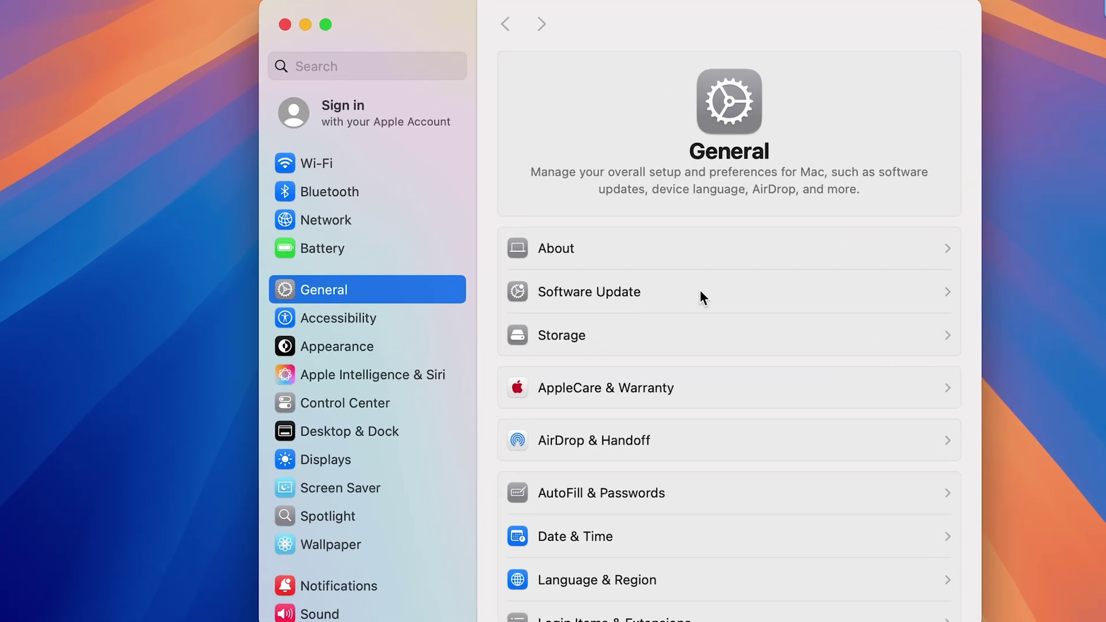
Step: Run Software Update to confirm macOS Sequoia Beta 15.5 is current, then return to General
left_click(740, 283)
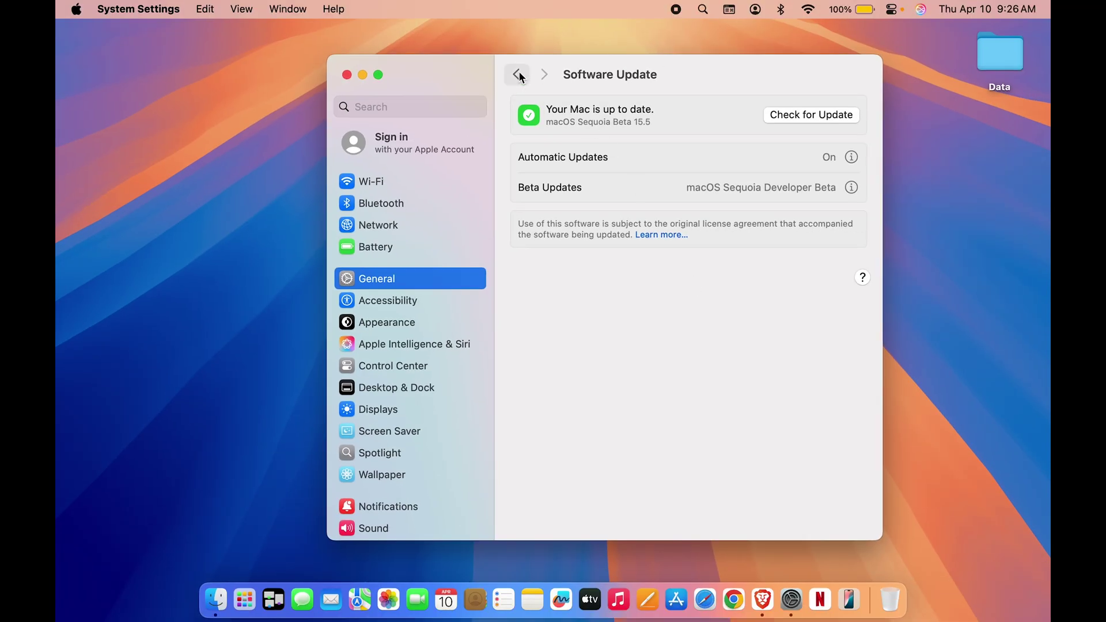
left_click(518, 75)
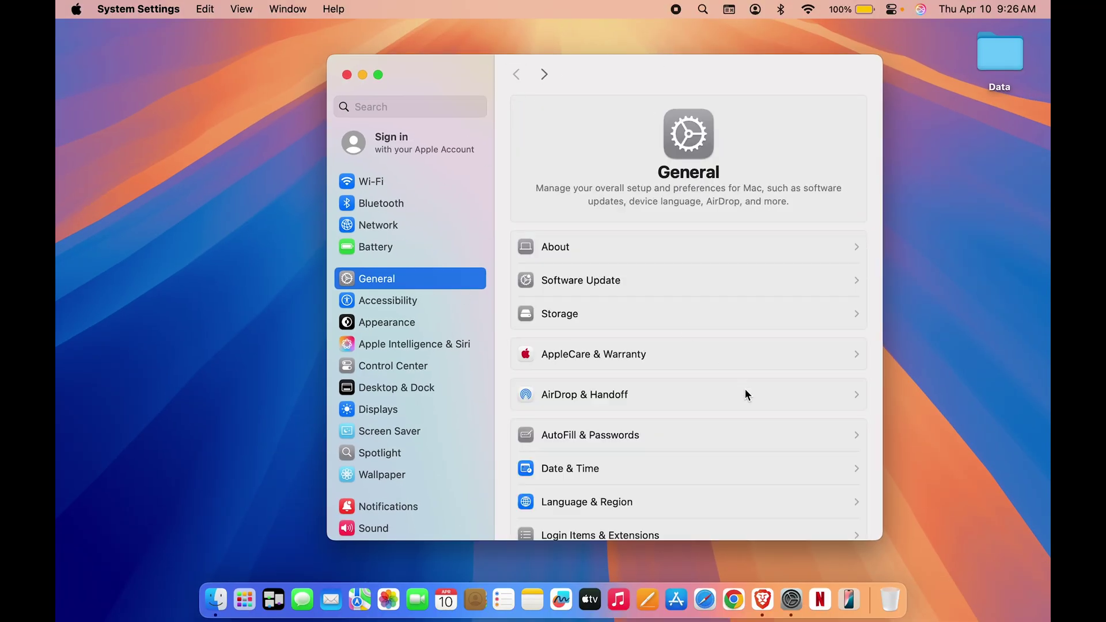
Step: Open Language & Region and cancel adding a language, keeping English (US) as the only one
scroll(745, 389, "down", 5)
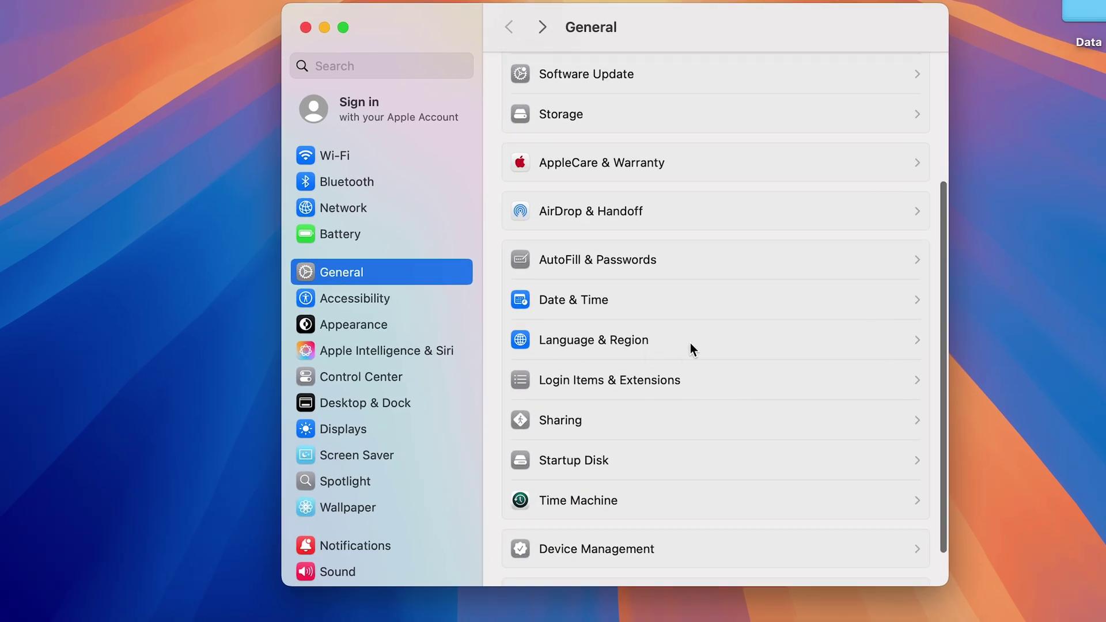
left_click(713, 341)
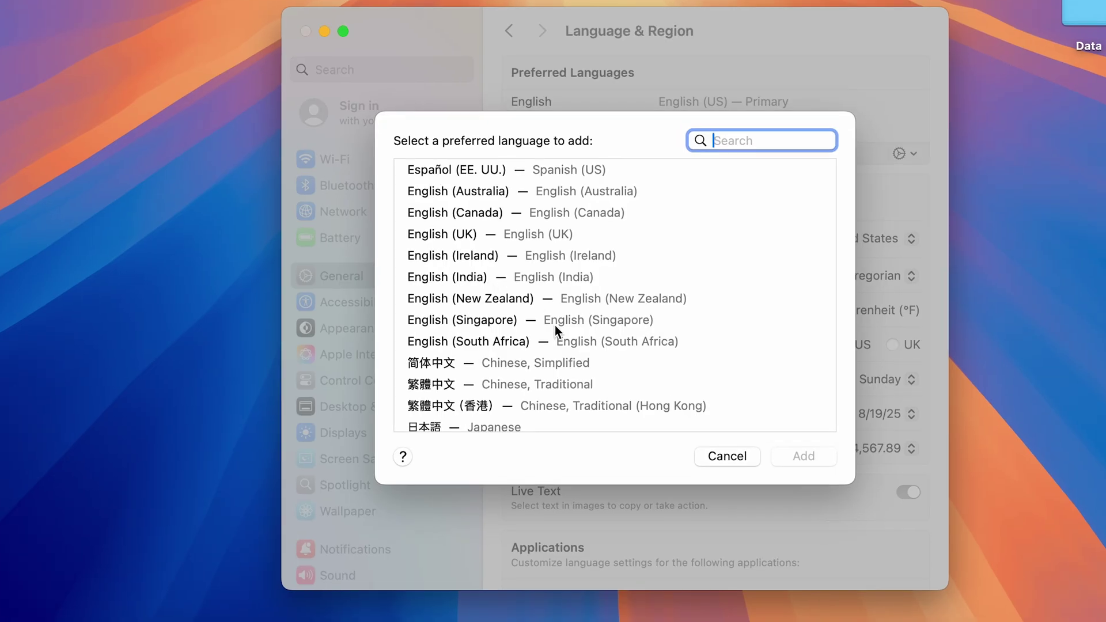
left_click(725, 458)
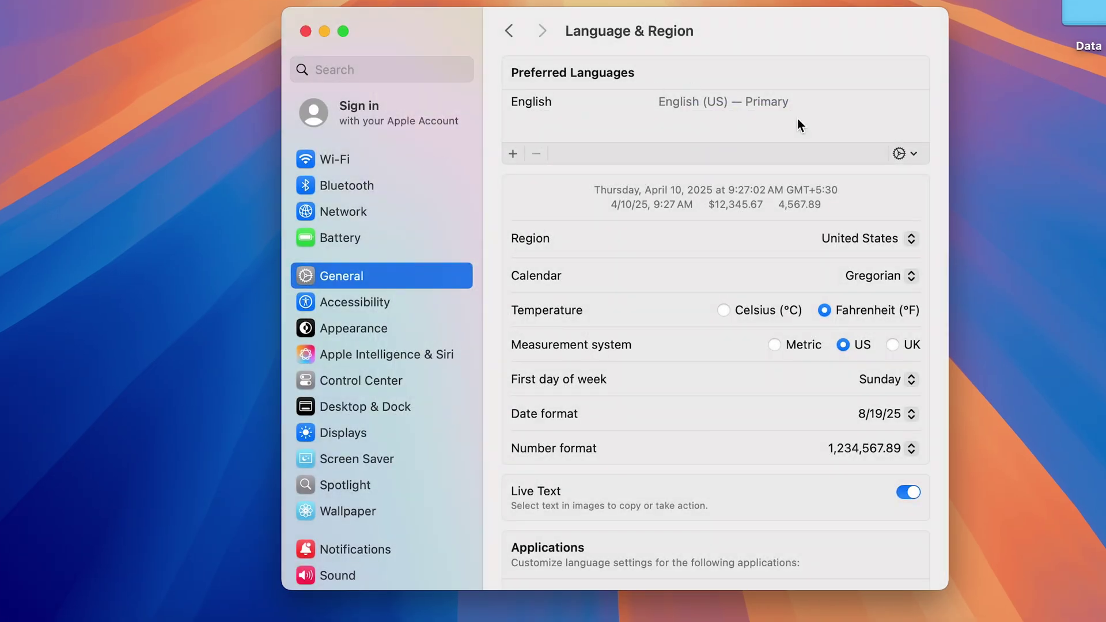
left_click(897, 240)
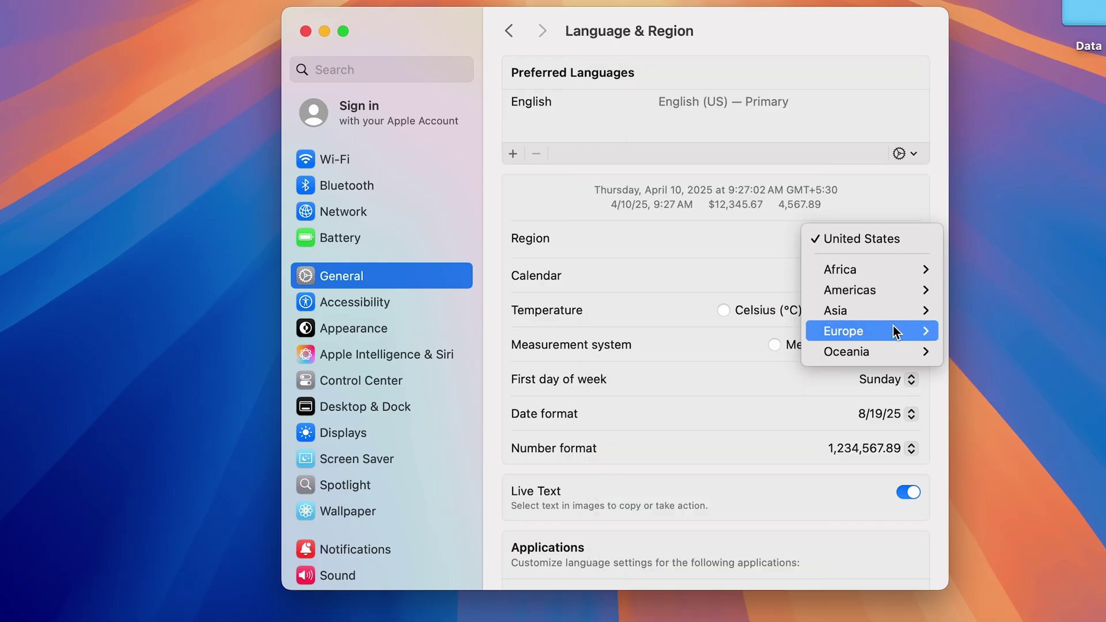
Step: Close the Region list with United States unchanged and go to Apple Intelligence & Siri
mouse_move(899, 327)
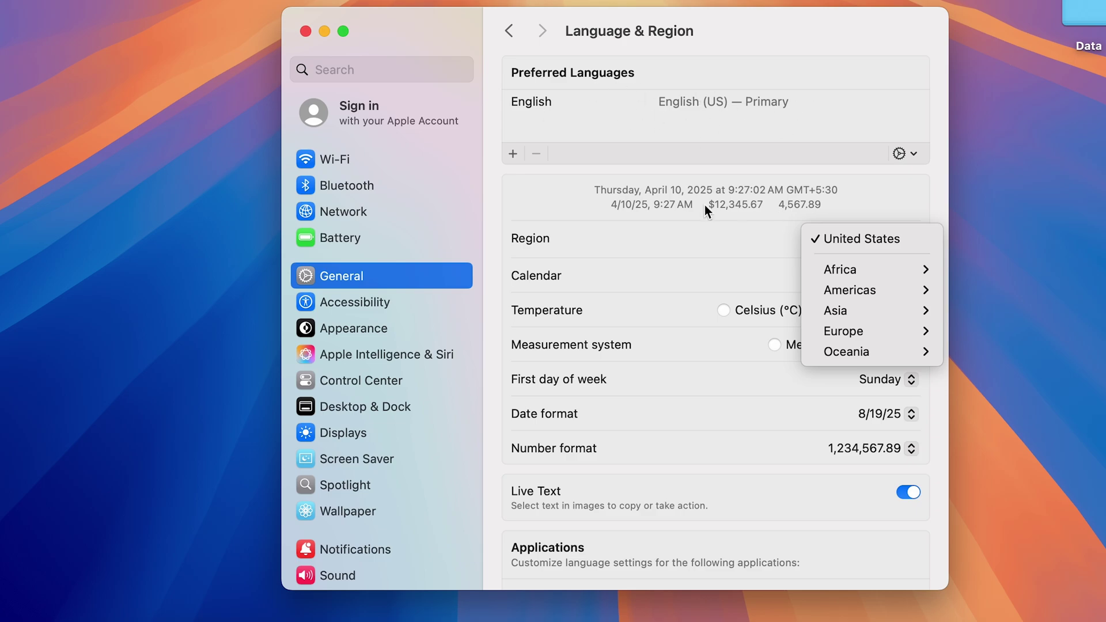
left_click(495, 215)
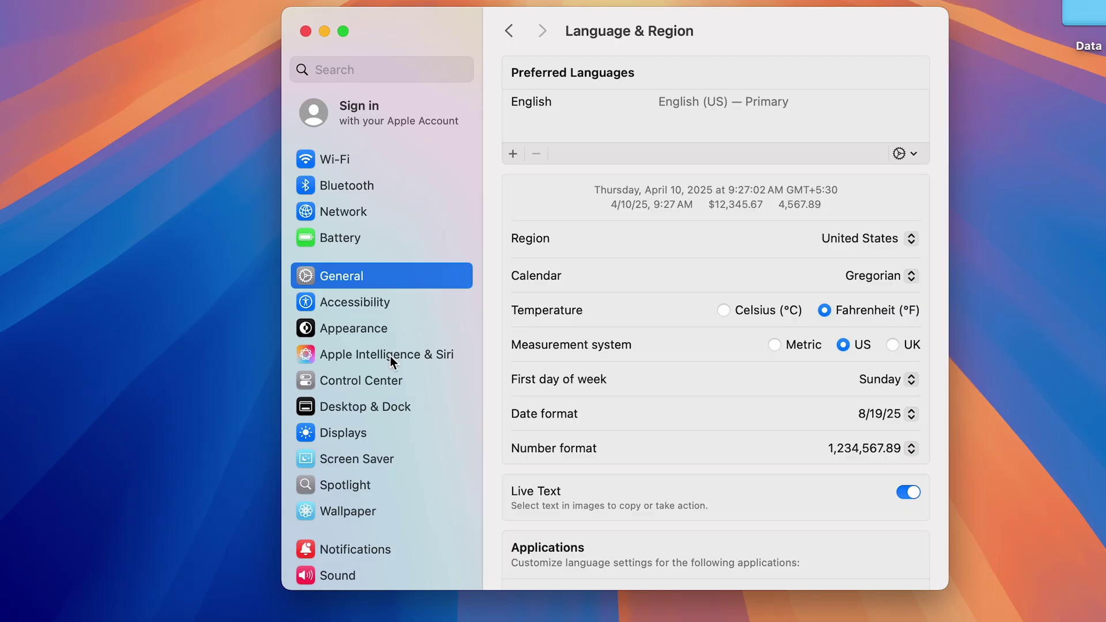
left_click(410, 353)
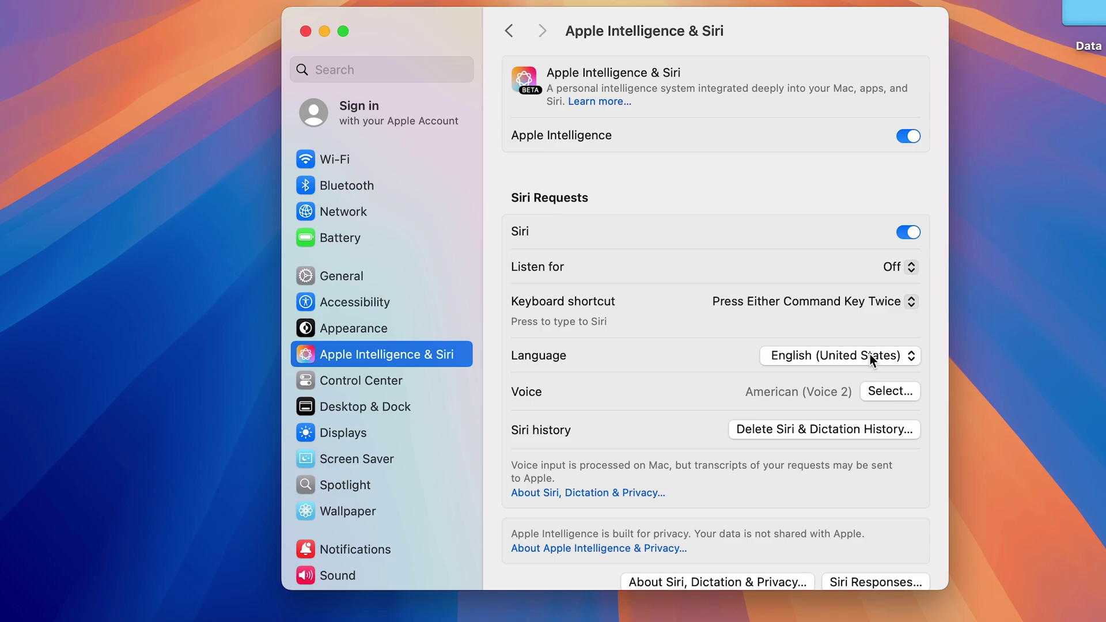
Step: Review Siri's language list and leave it on English (United States)
left_click(851, 359)
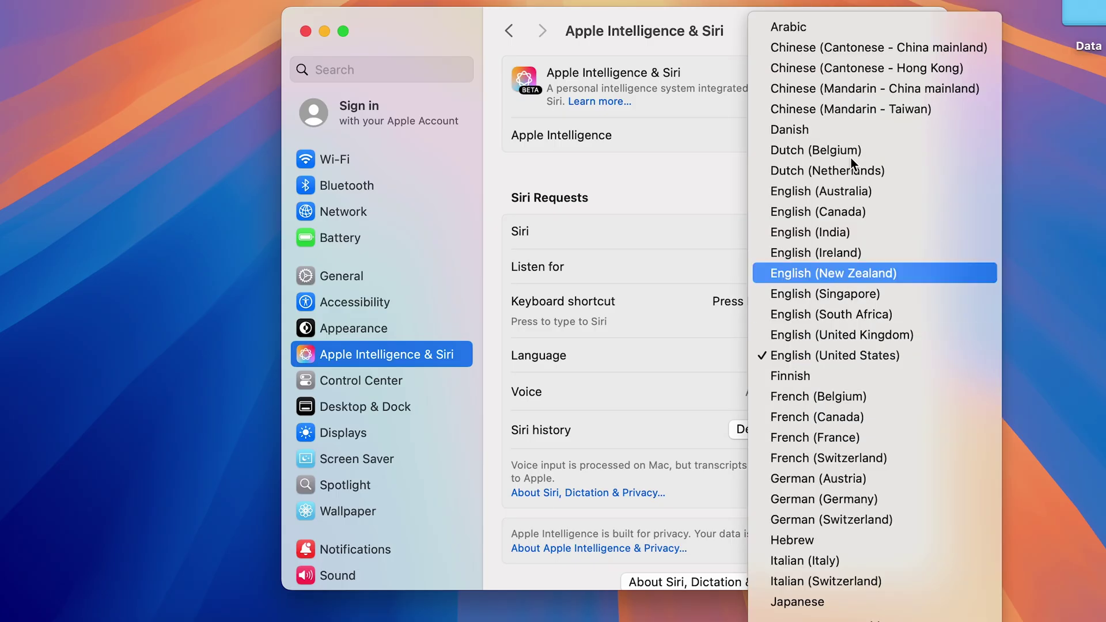
scroll(853, 437, "down", 5)
scroll(851, 436, "up", 4)
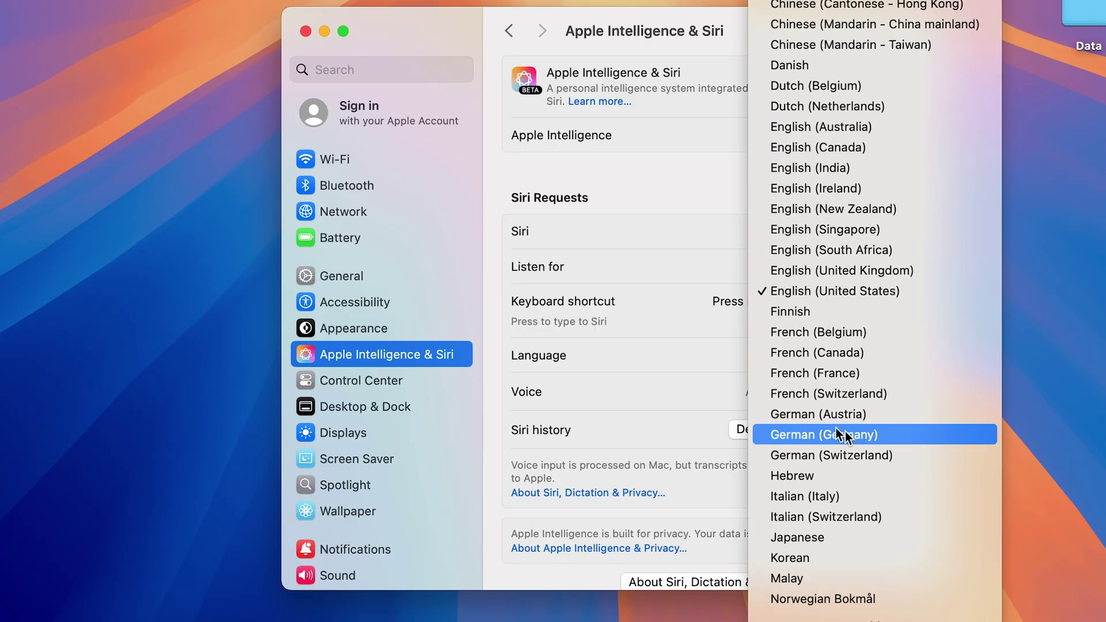
left_click(537, 168)
left_click(822, 355)
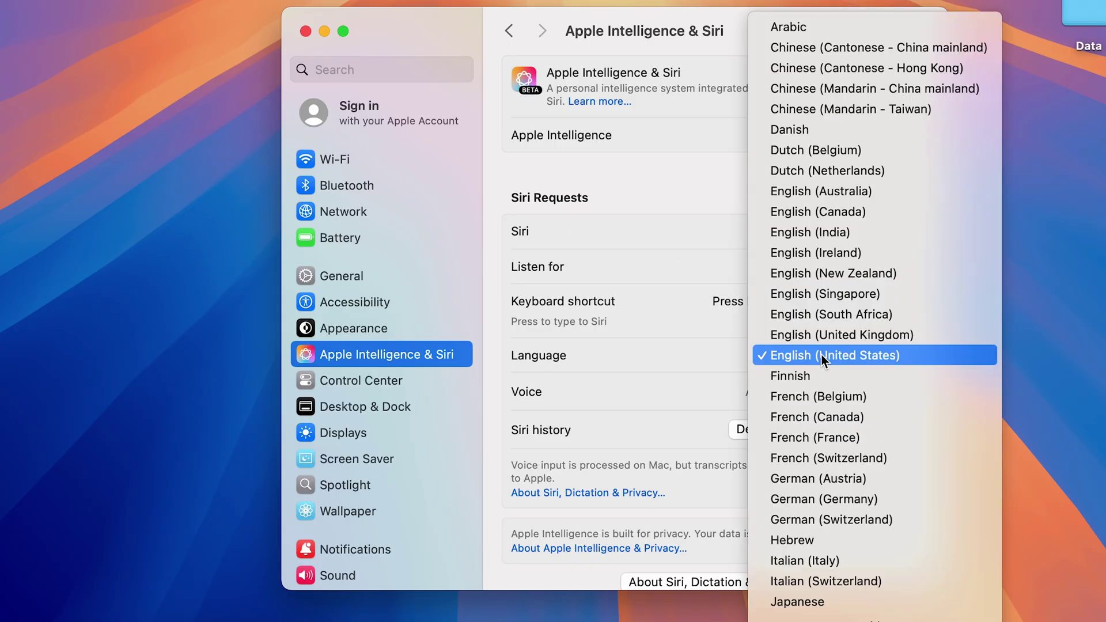
left_click(653, 176)
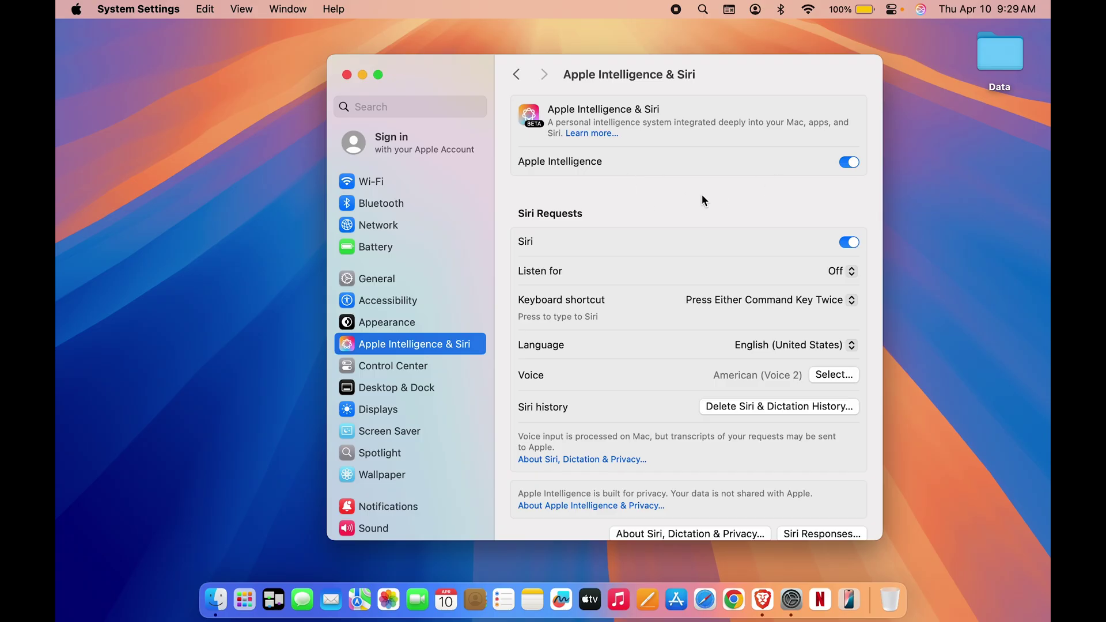
left_click(808, 9)
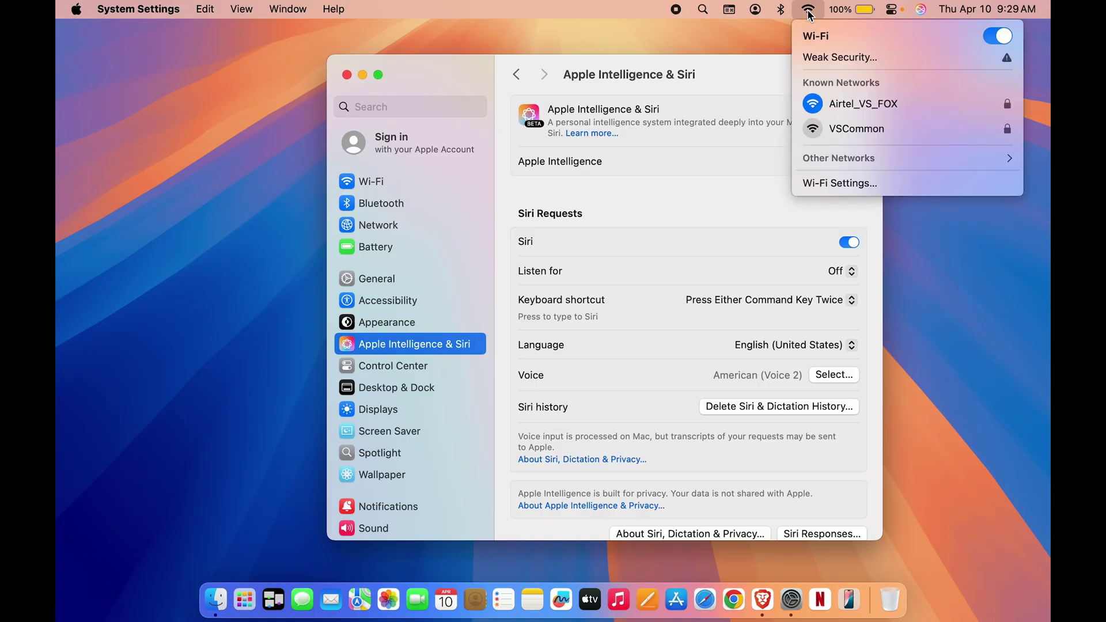
left_click(728, 76)
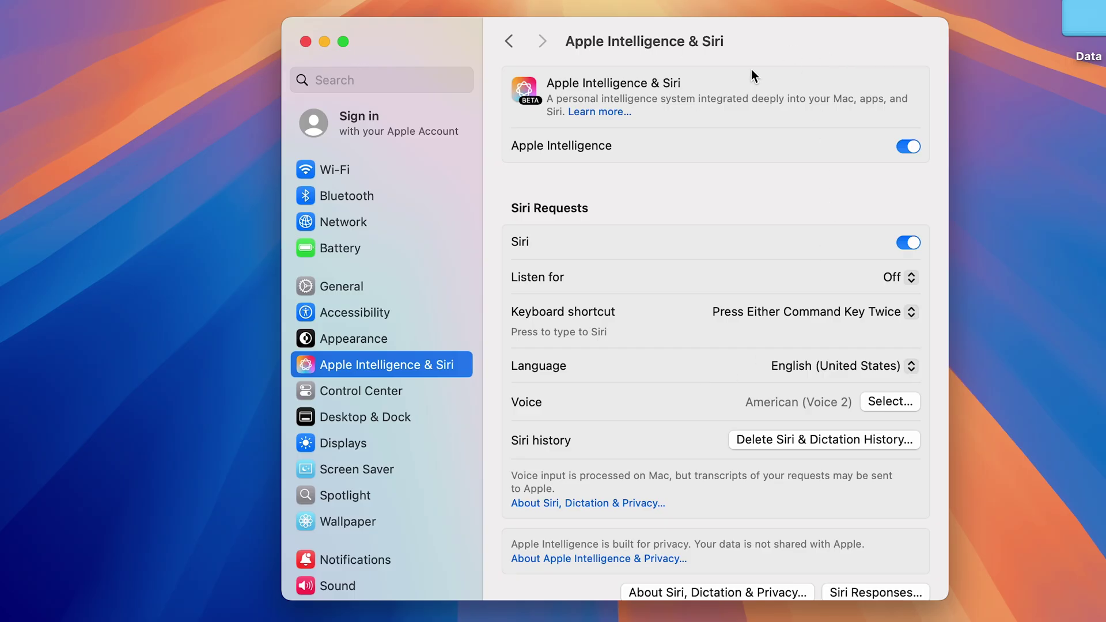
key("cmd+w")
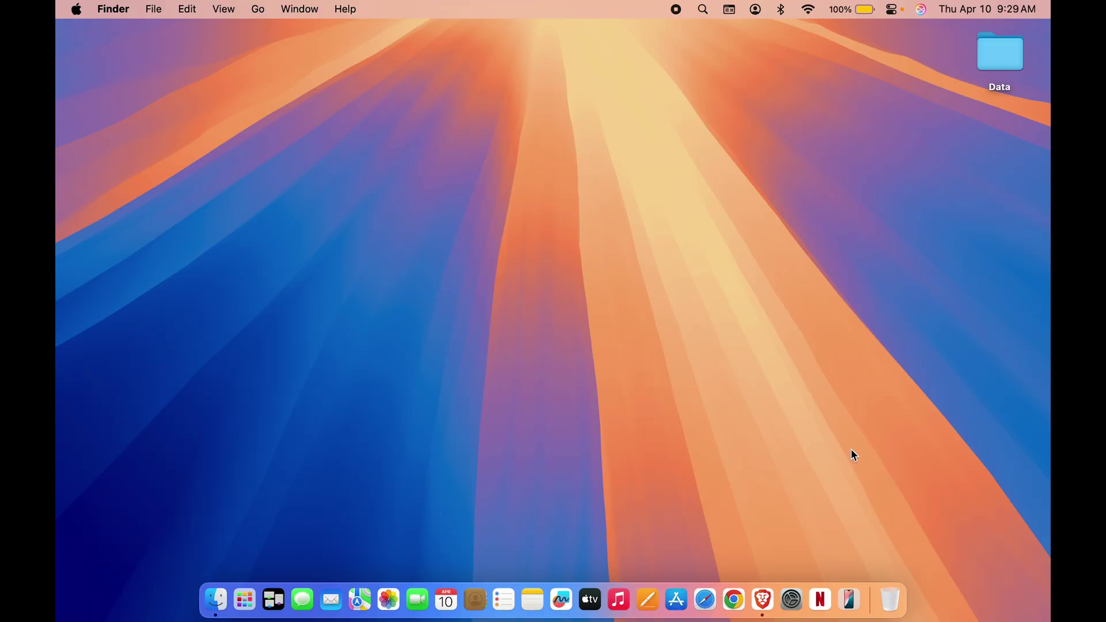
Step: Launch Image Playground from the Launchpad app grid and dismiss its welcome screen
key("F4")
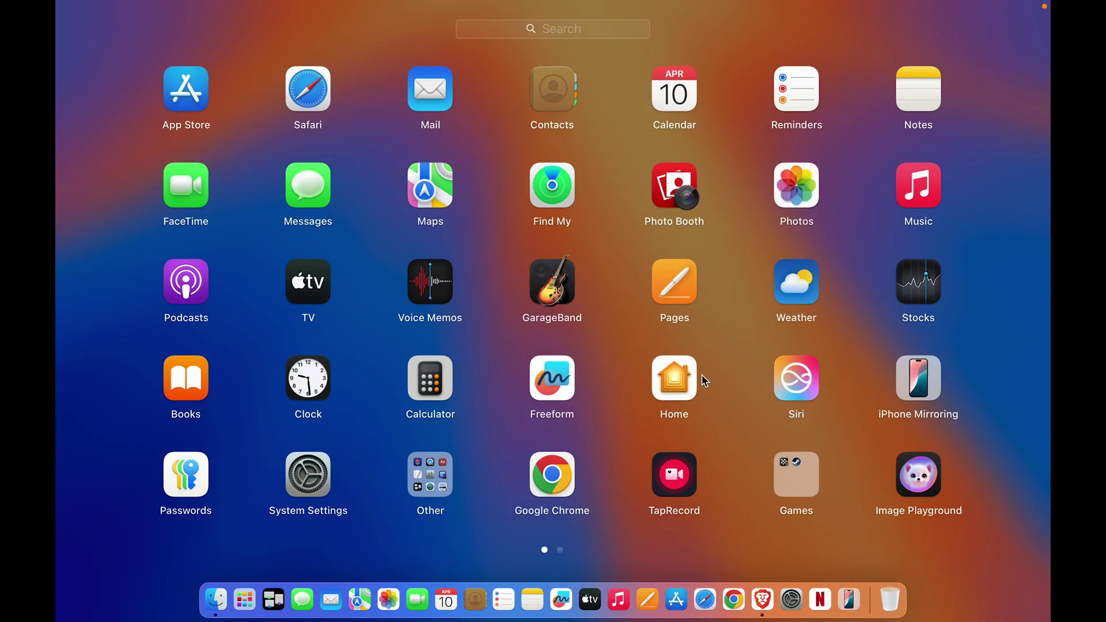
left_click(927, 488)
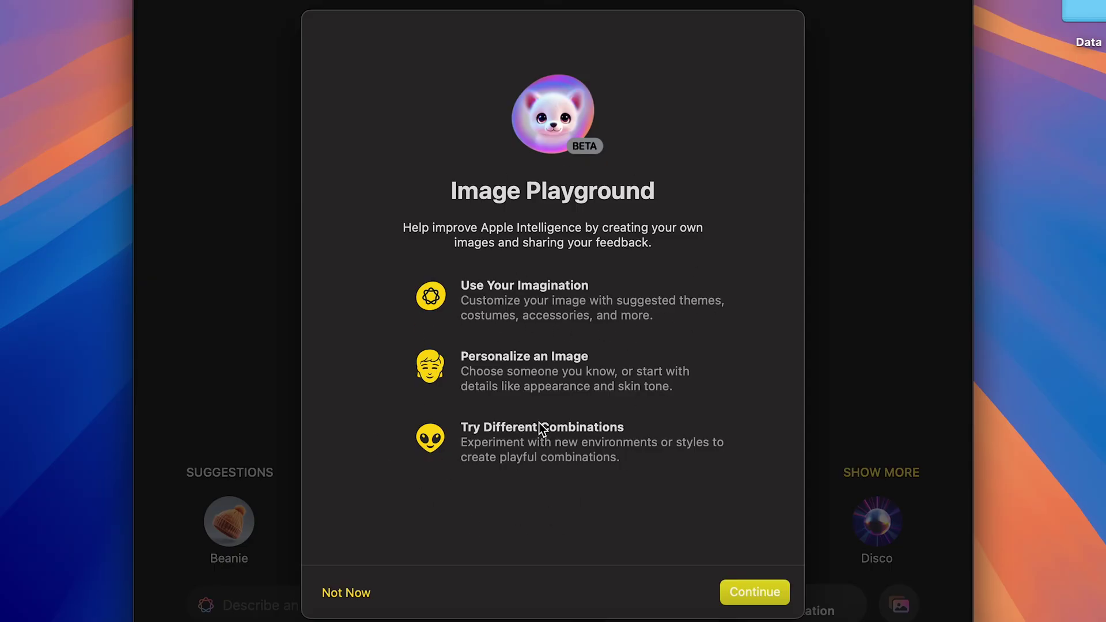
left_click(768, 597)
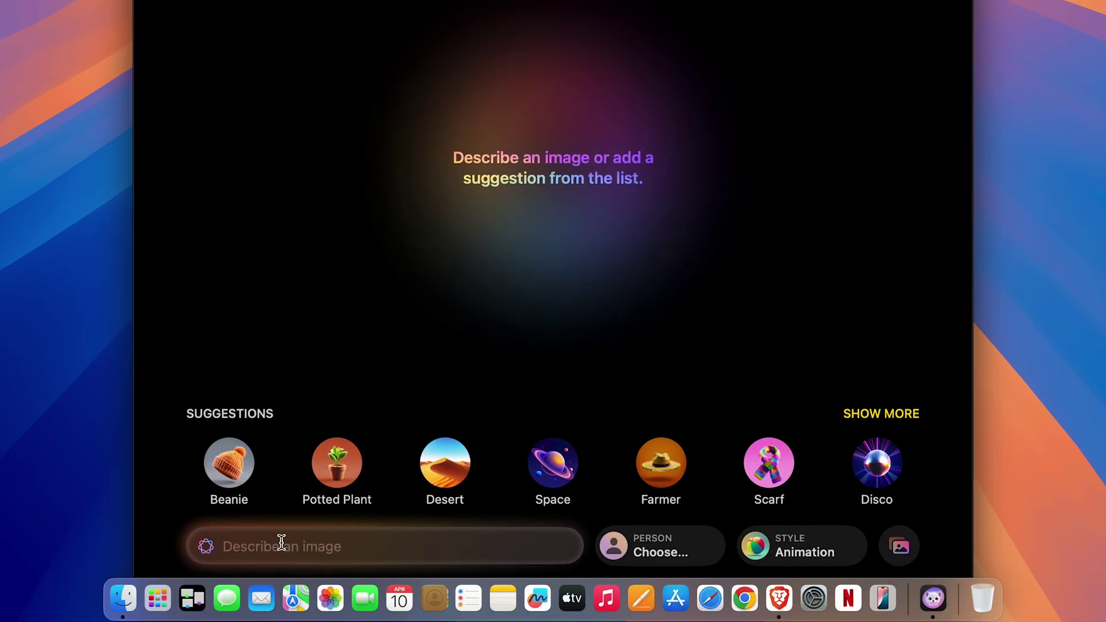
Step: Generate an image from the prompt 'Dog with cape'
left_click(281, 546)
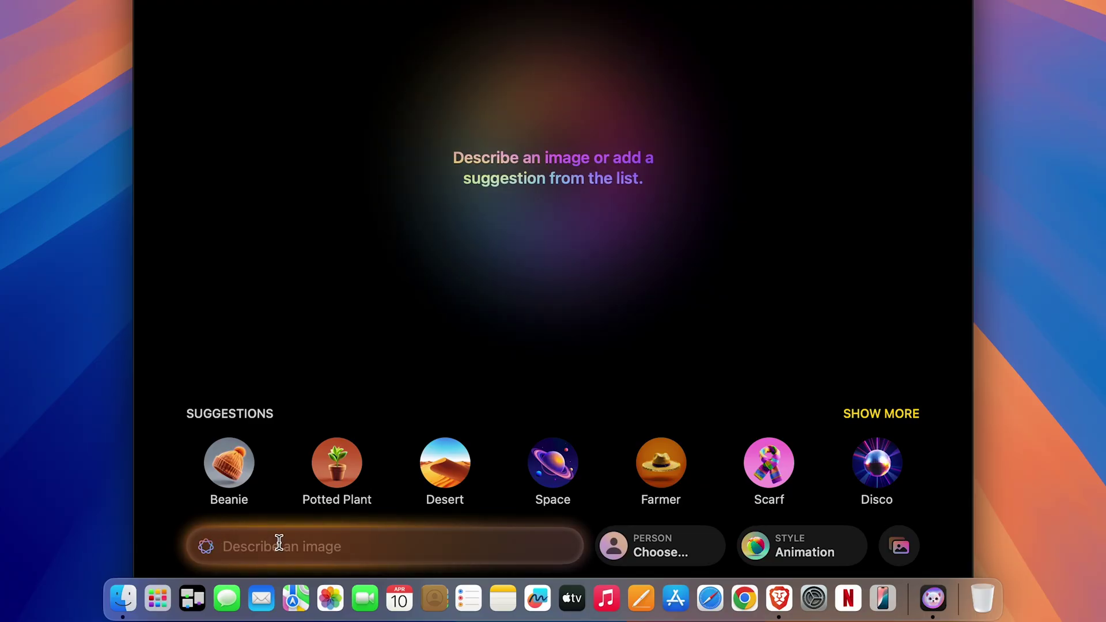
type("Dog with cape")
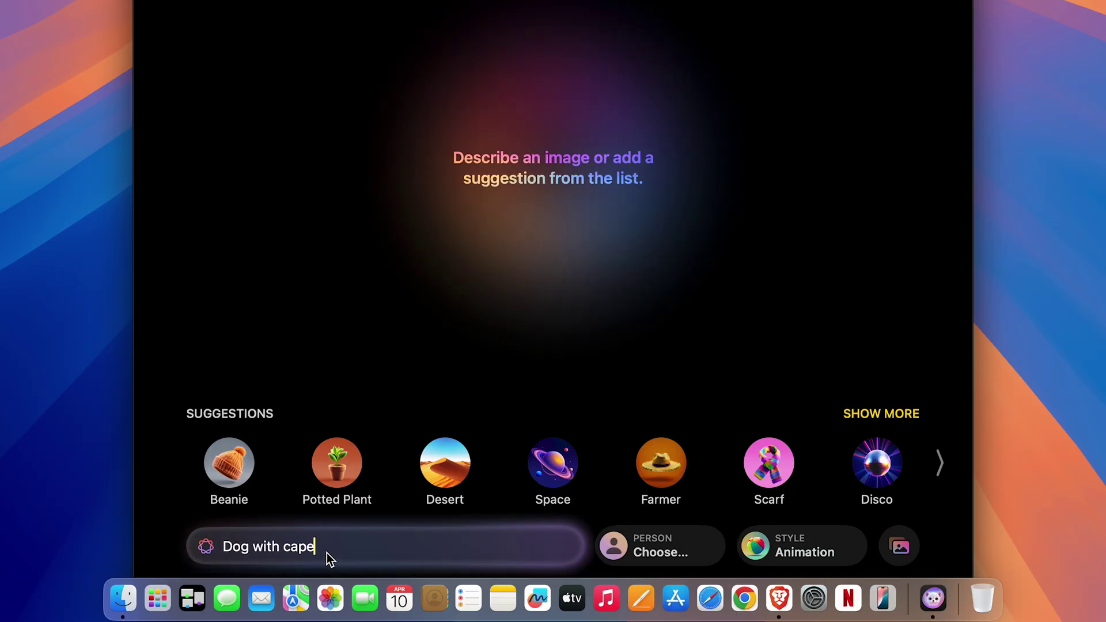
key("Return")
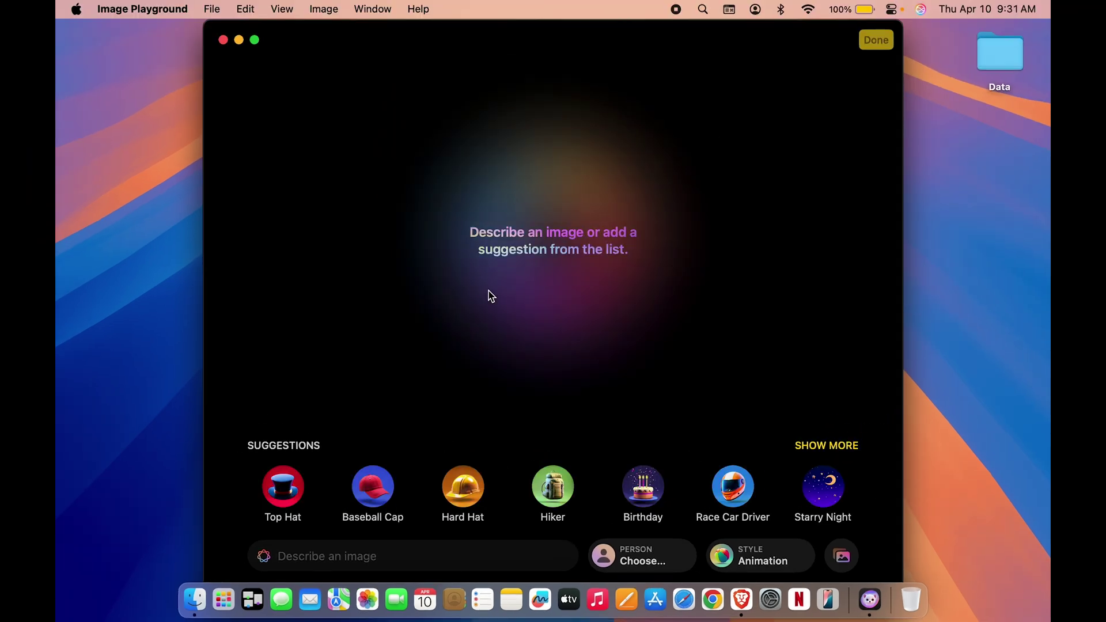
Step: Look over the image styles keeping Animation, then expand the full themes list
left_click(783, 563)
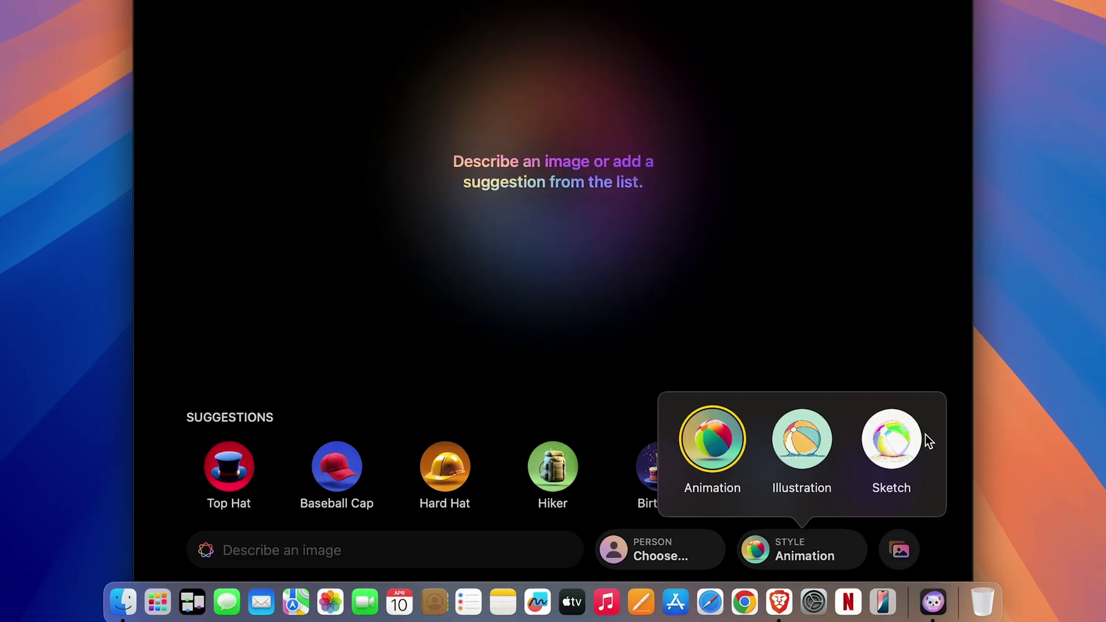
left_click(869, 211)
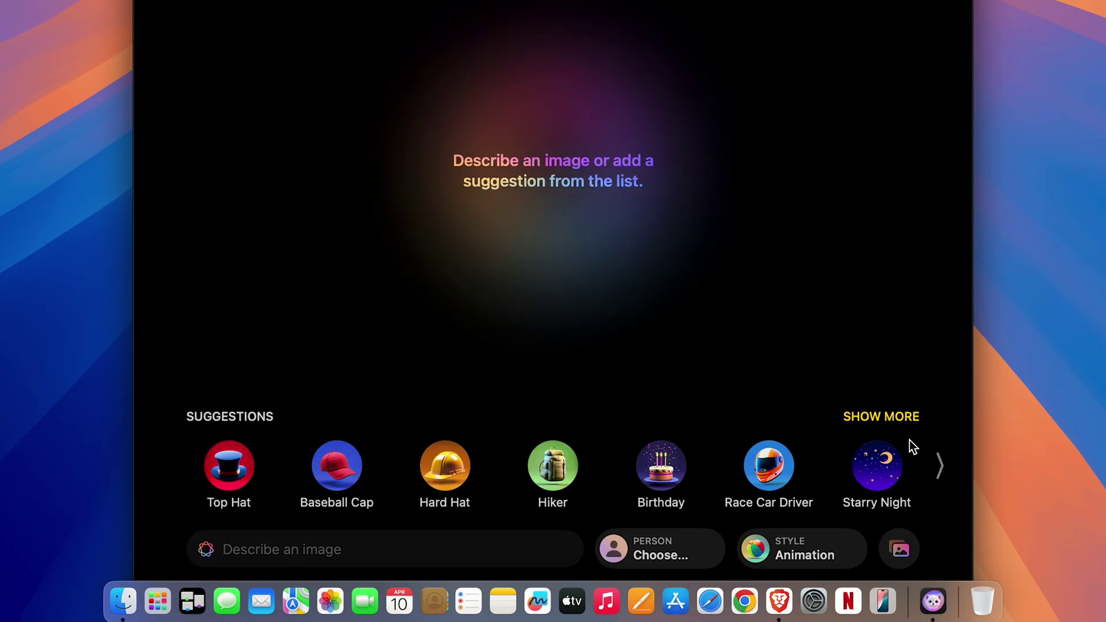
left_click(893, 417)
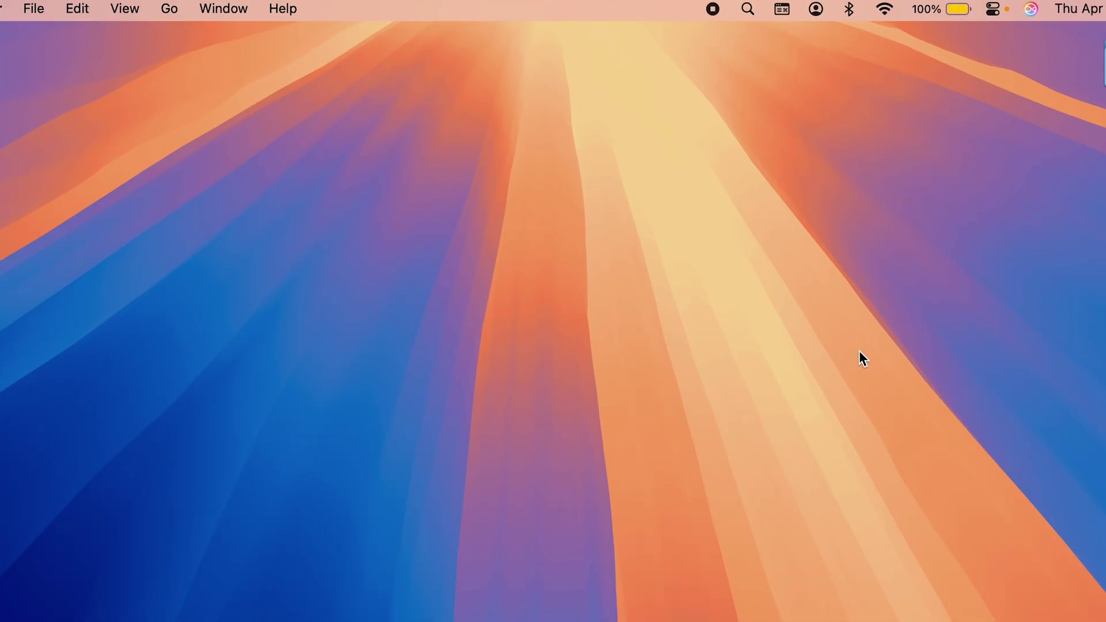
Step: Bring up the Siri prompt panel from the menu bar, then reopen System Settings
left_click(1032, 9)
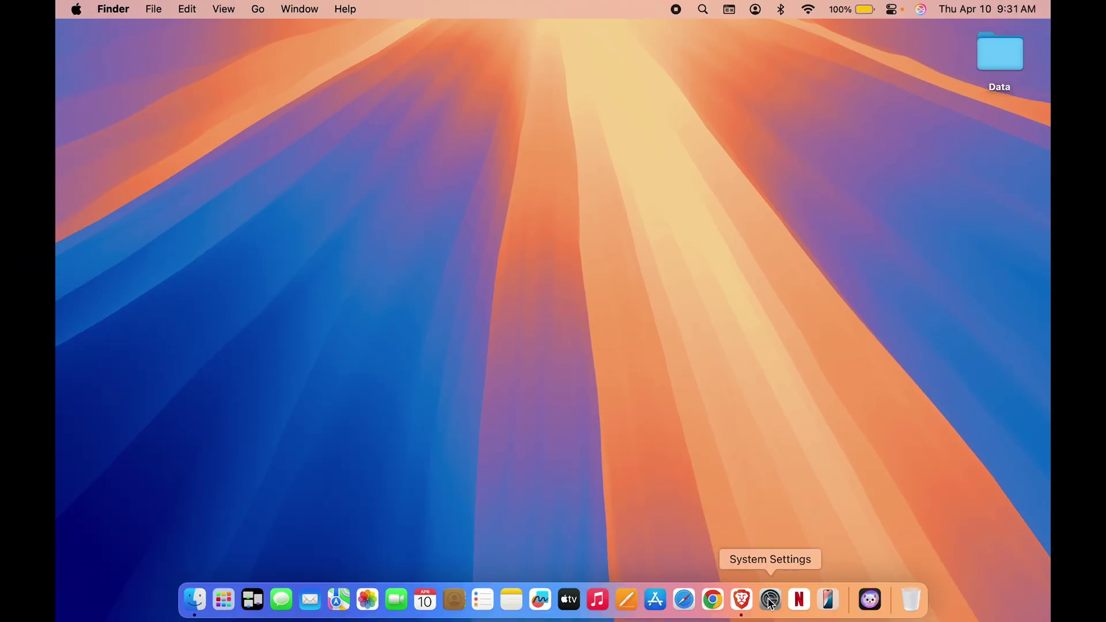
left_click(771, 601)
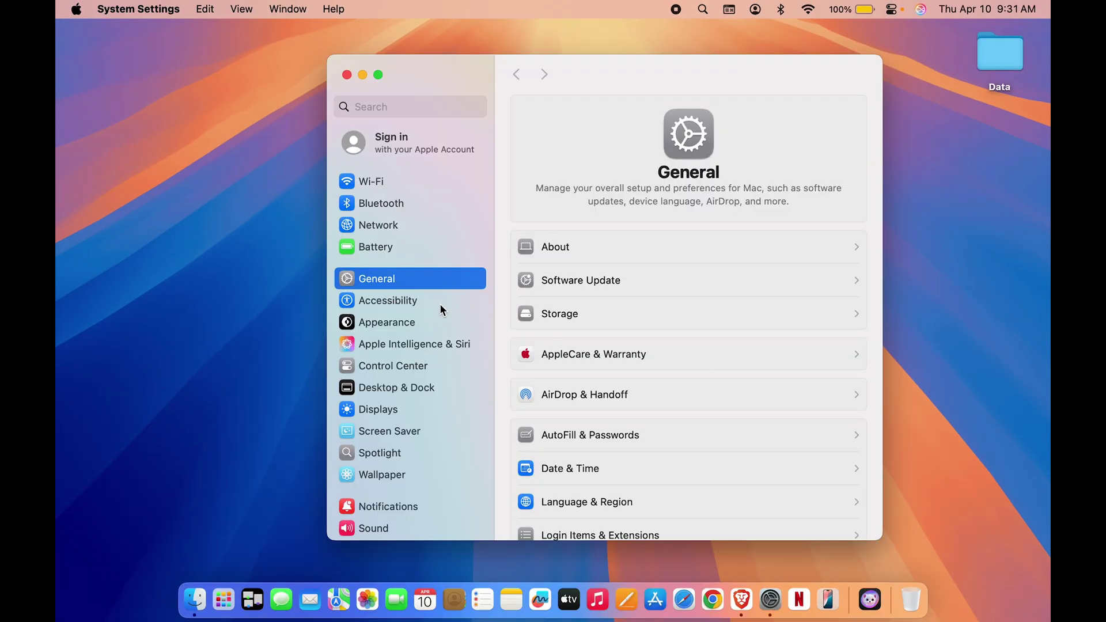
scroll(443, 301, "down", 5)
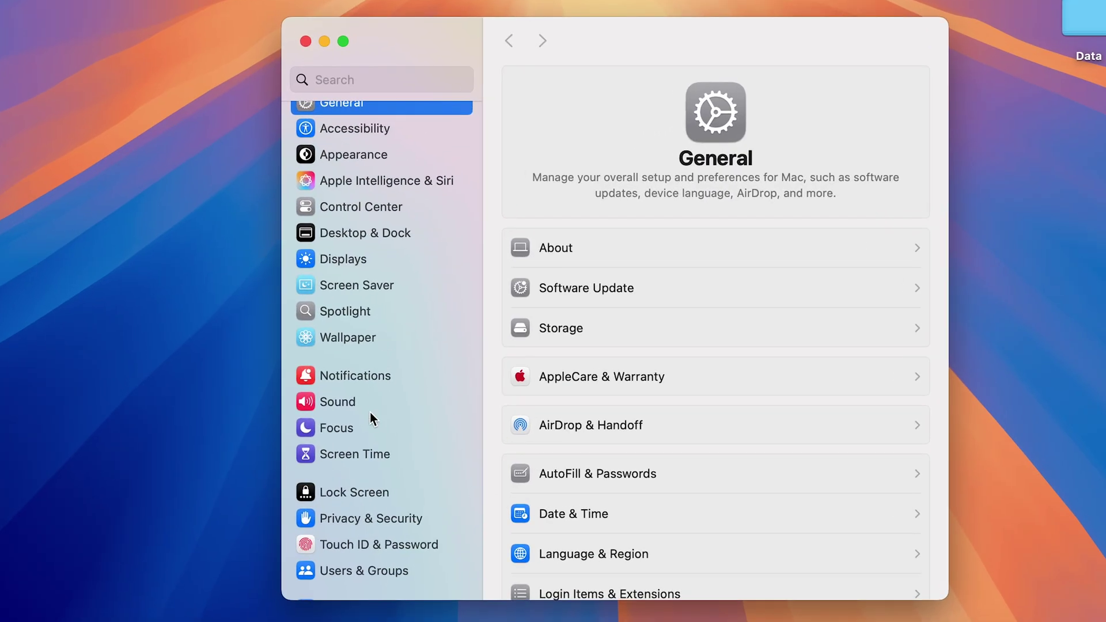
scroll(400, 384, "down", 2)
scroll(369, 412, "up", 2)
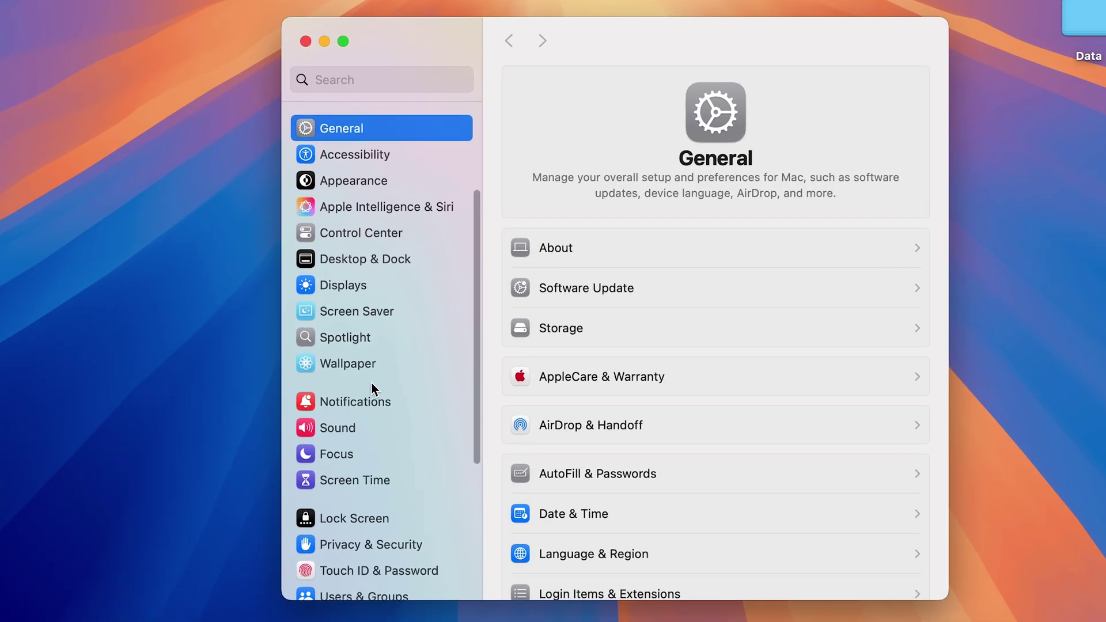
Step: Show the Control Center pane's Menu Bar Only options, where Siri appears in the menu bar
left_click(371, 234)
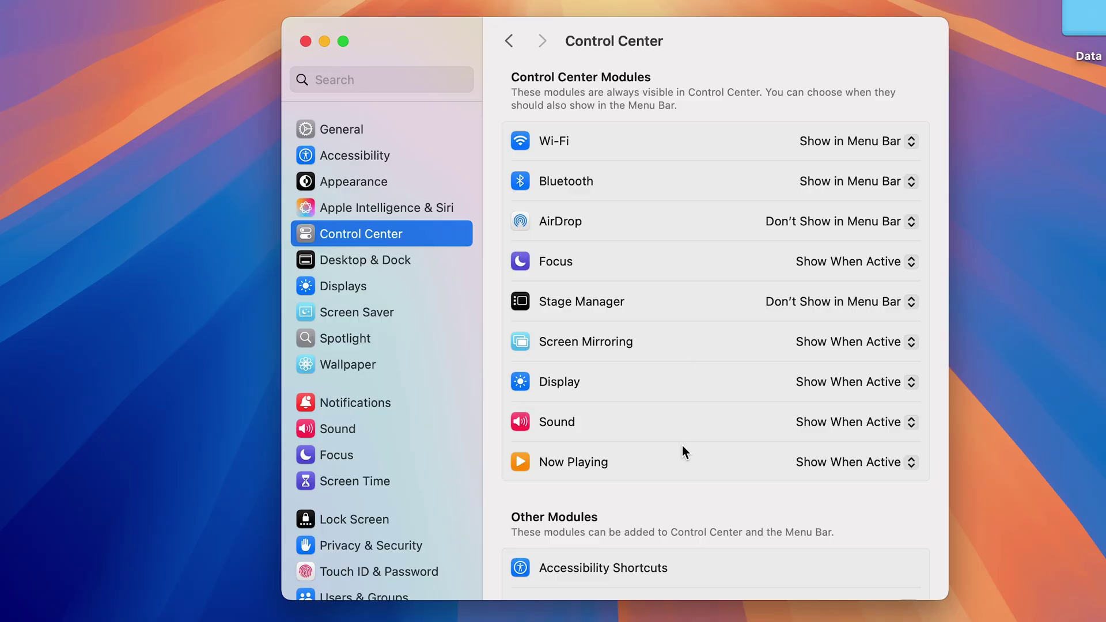
scroll(683, 447, "down", 5)
scroll(683, 446, "down", 10)
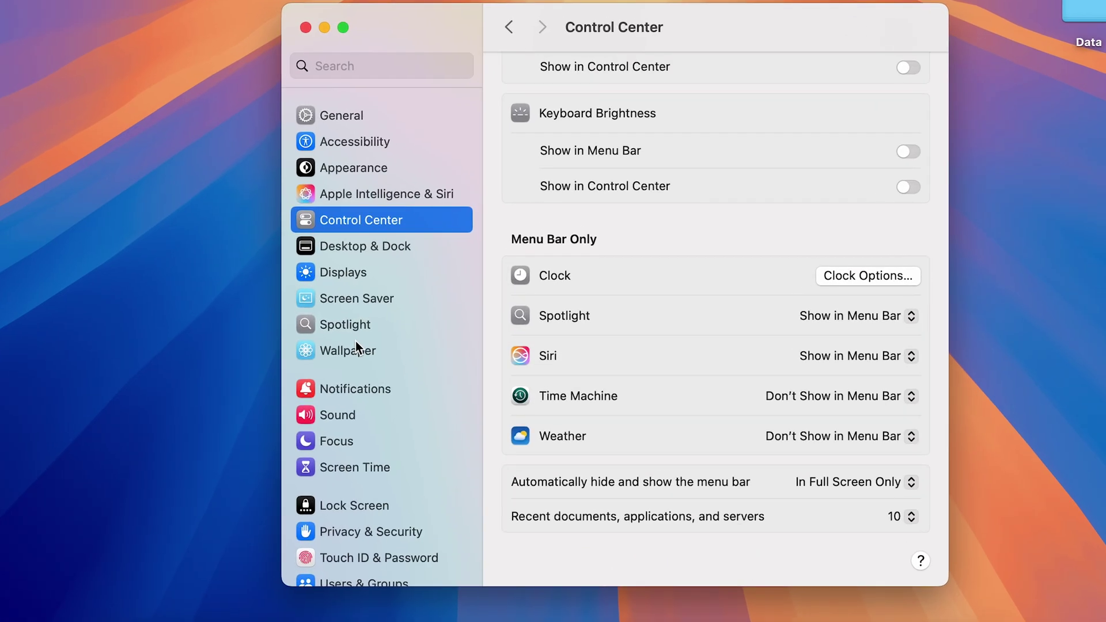
scroll(331, 256, "up", 5)
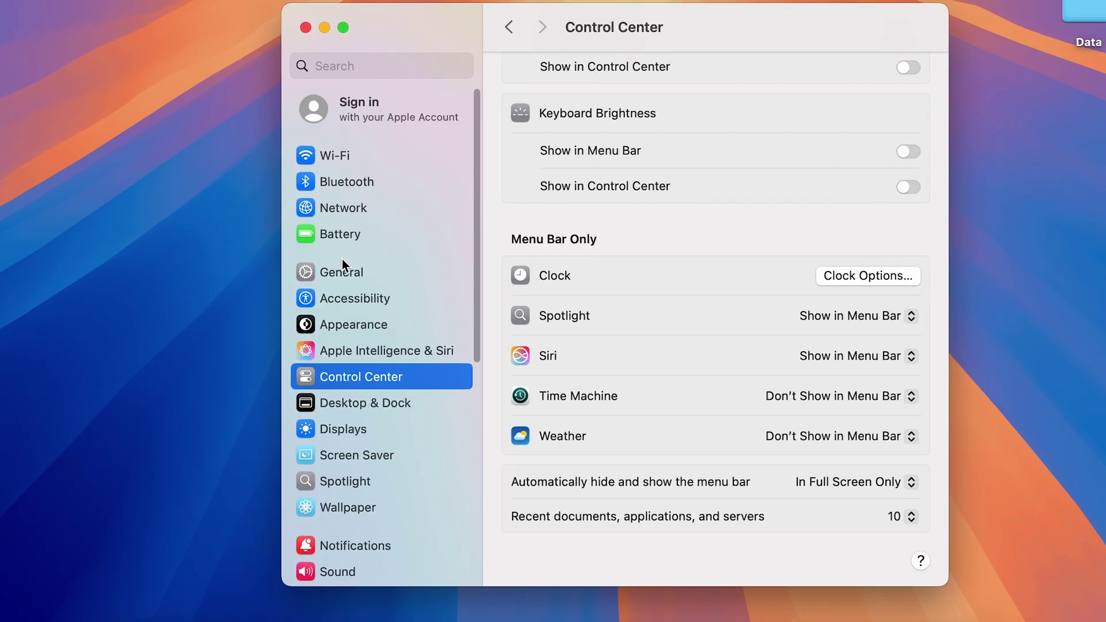
Step: Go to Apple Intelligence & Siri and open the ChatGPT entry under Extensions
left_click(388, 354)
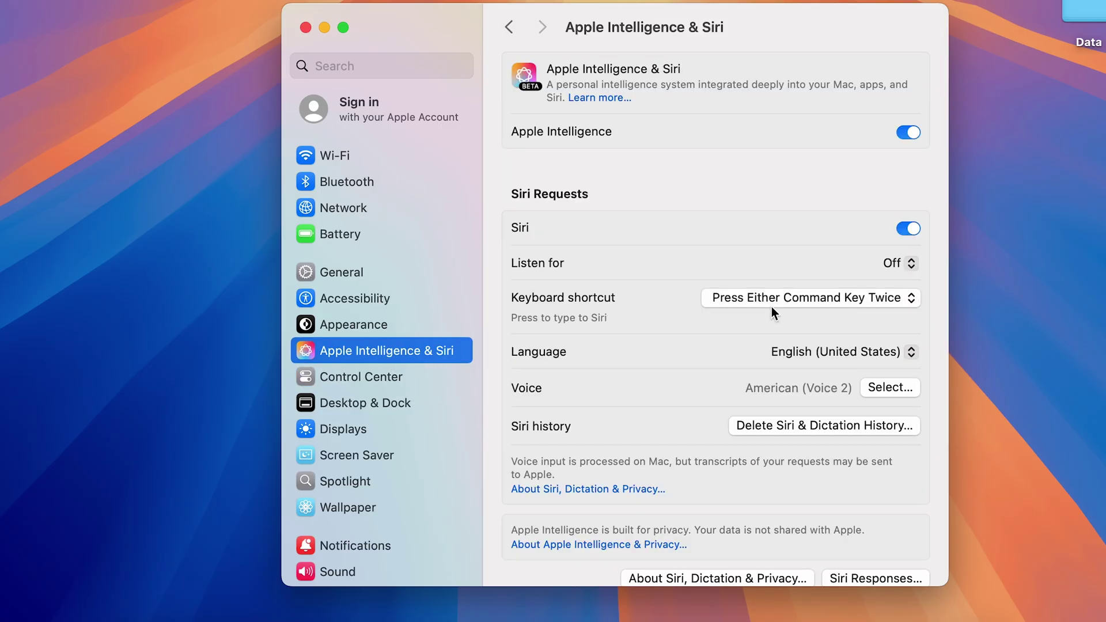
scroll(666, 309, "down", 5)
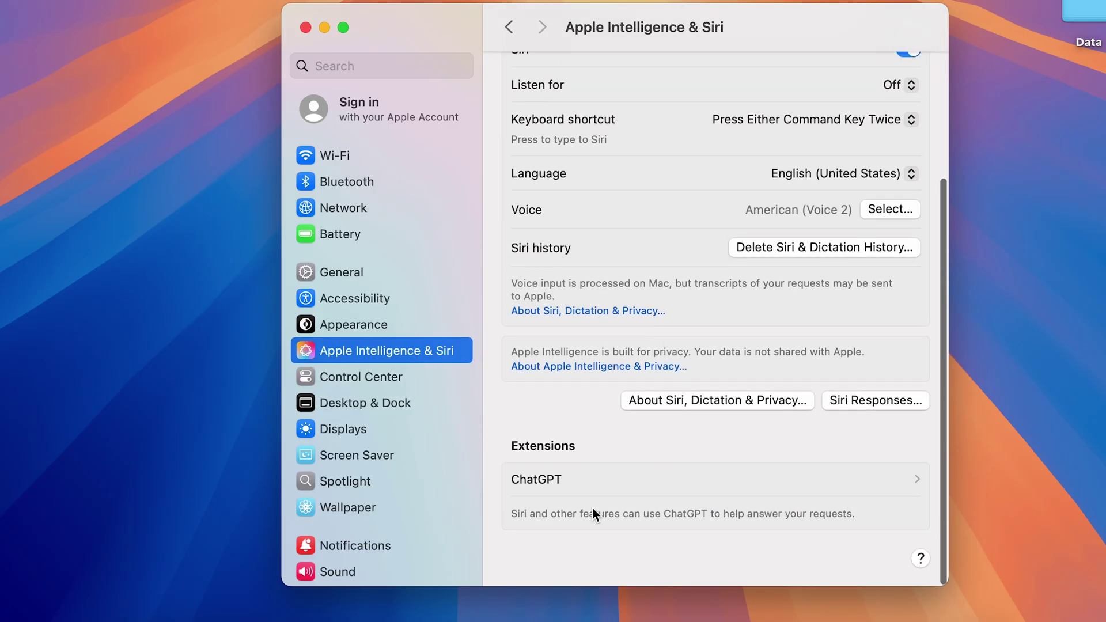
left_click(919, 482)
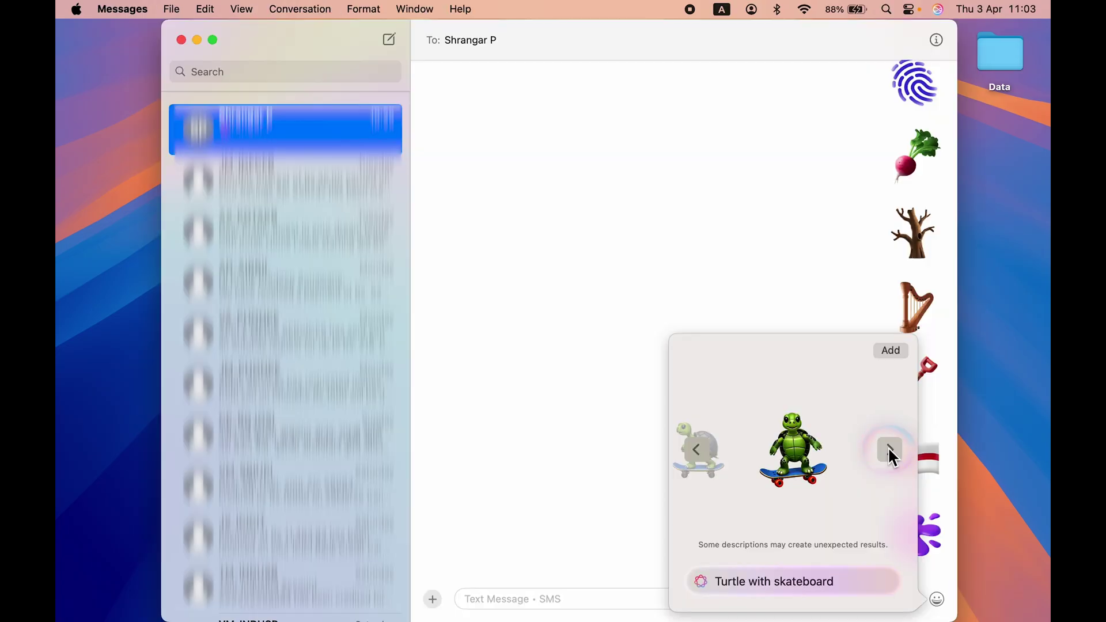
Step: View another skateboarding turtle Genmoji variant, then go back to the green turtle
left_click(887, 448)
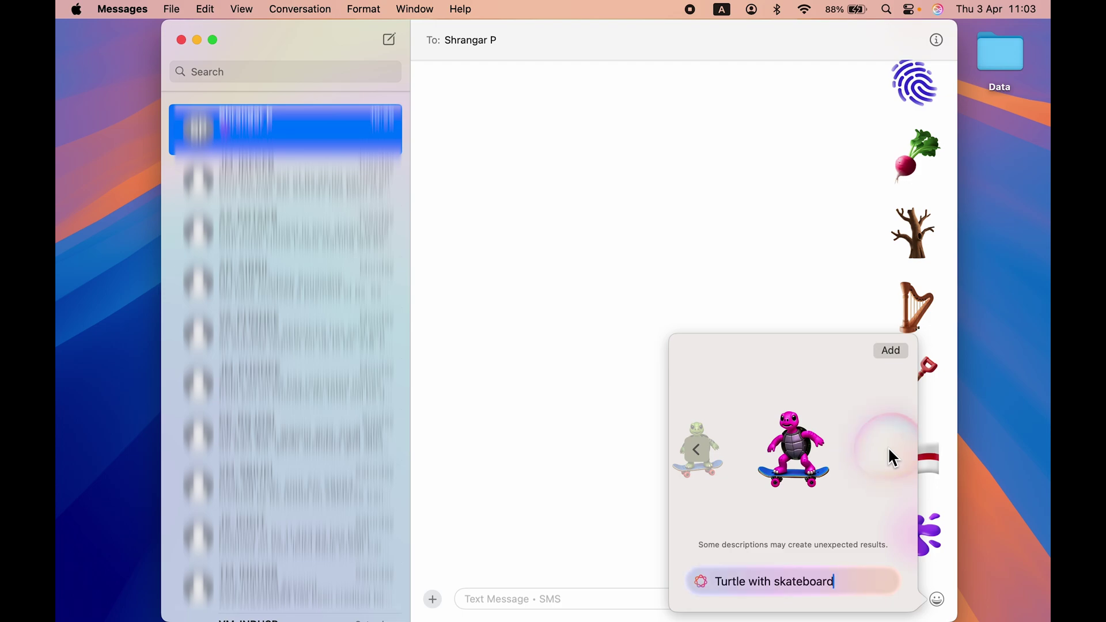
left_click(697, 447)
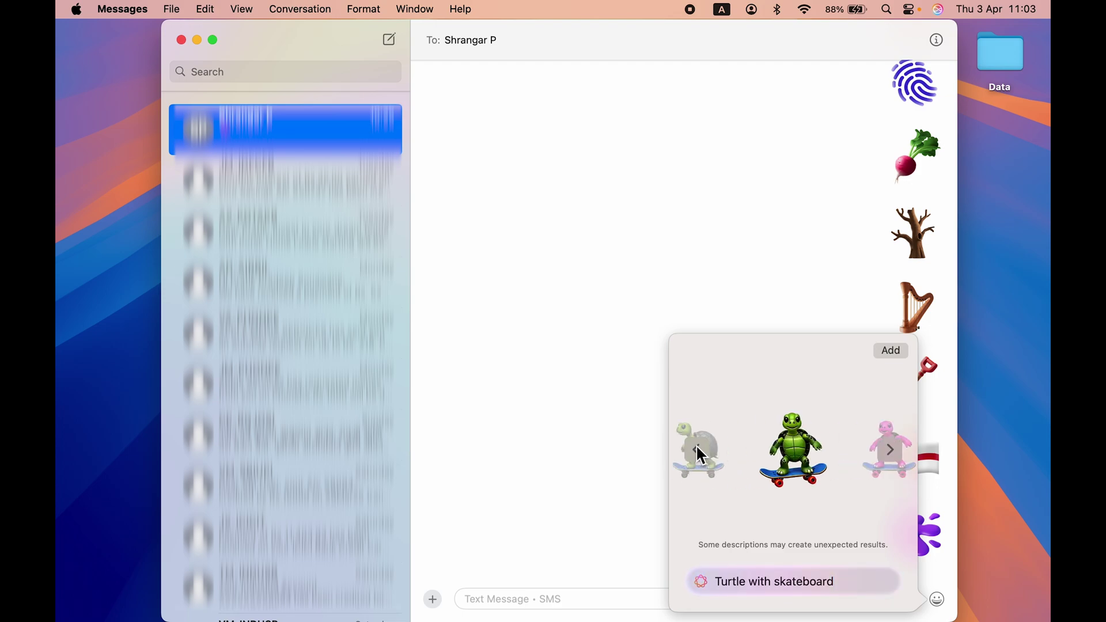